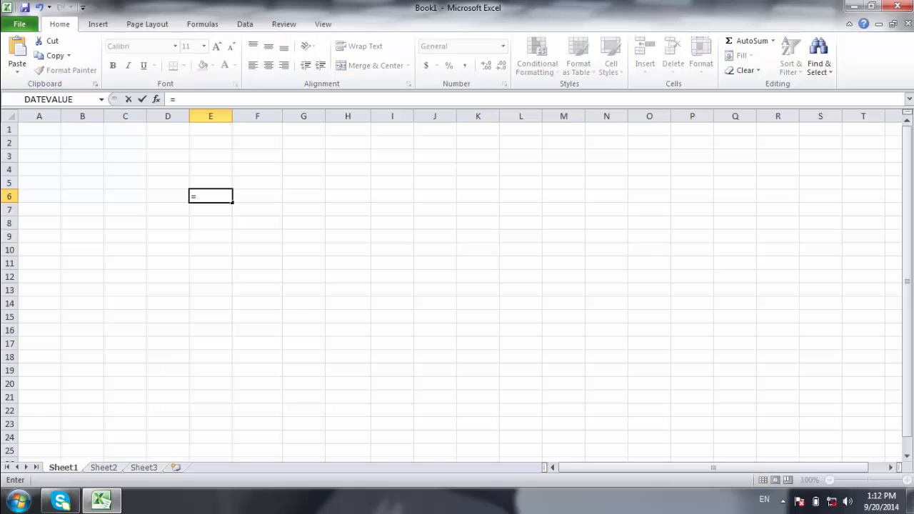
# - Enter the formula =TODAY() in cell E6 to return the current date
pyautogui.write('TODAY')
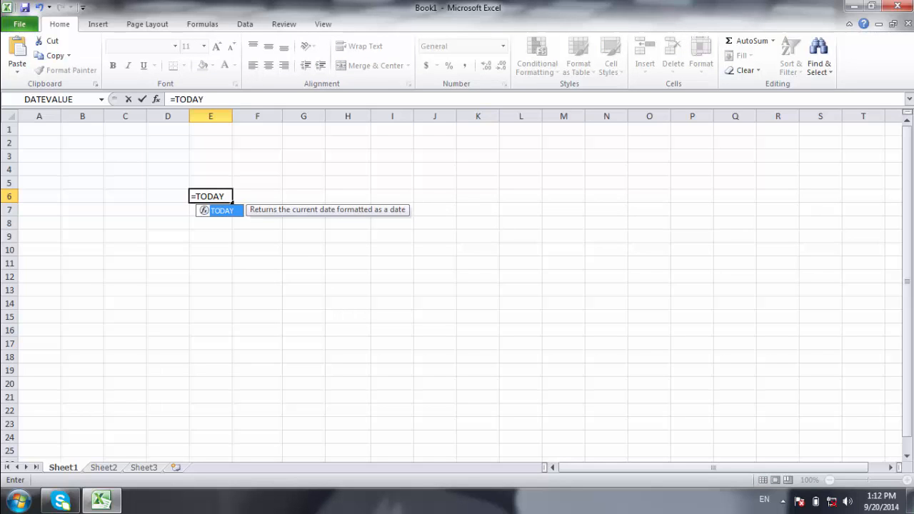
pyautogui.write('()')
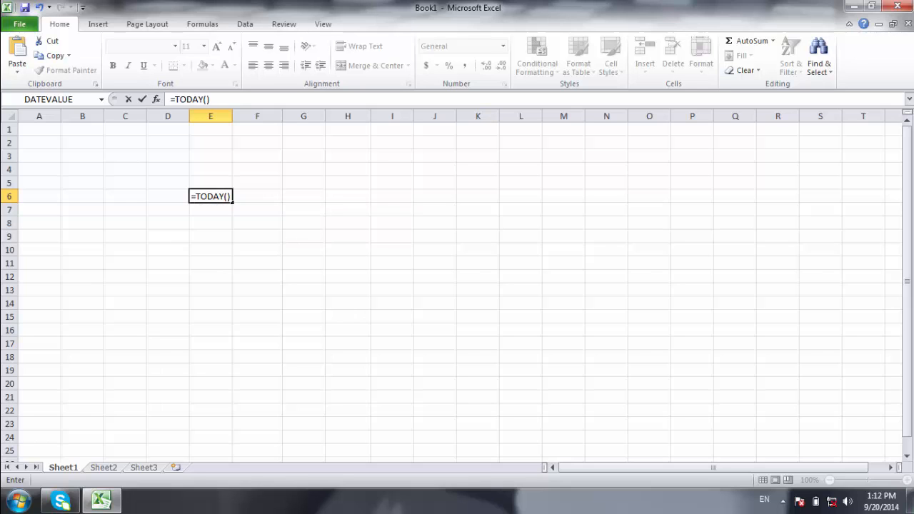
pyautogui.press('Return')
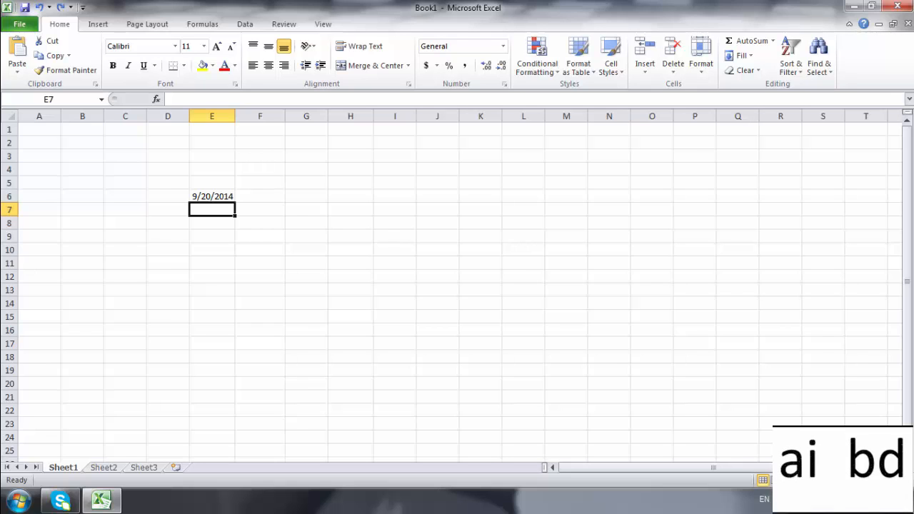
# - Enter the formula =NOW() in cell E7 to return the current date and time
pyautogui.write('=')
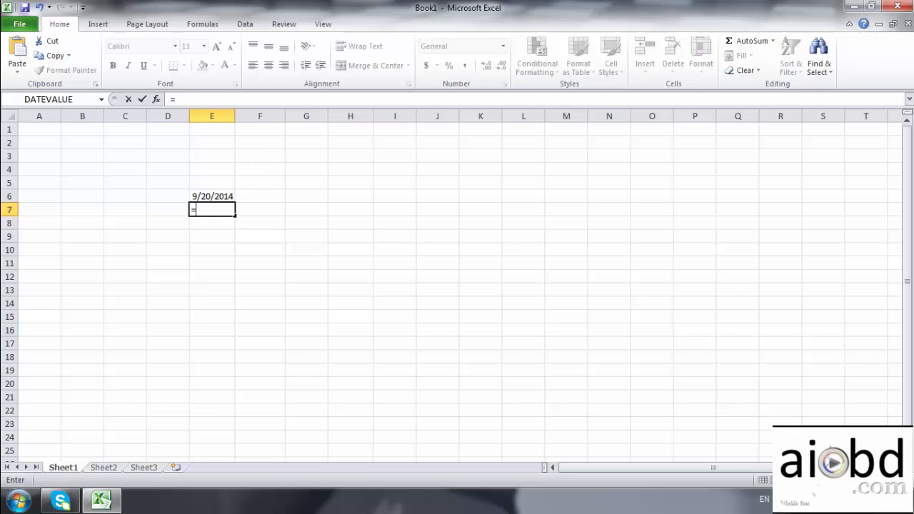
pyautogui.write('N')
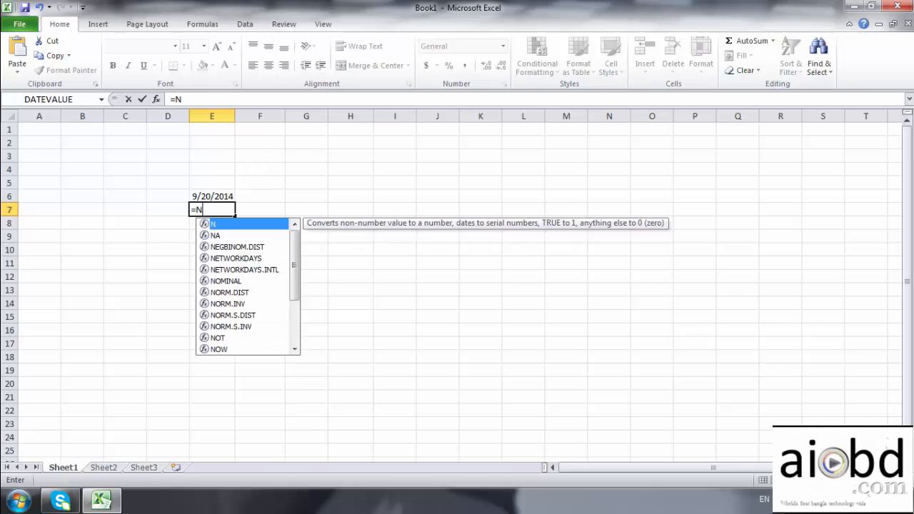
pyautogui.write('OW()')
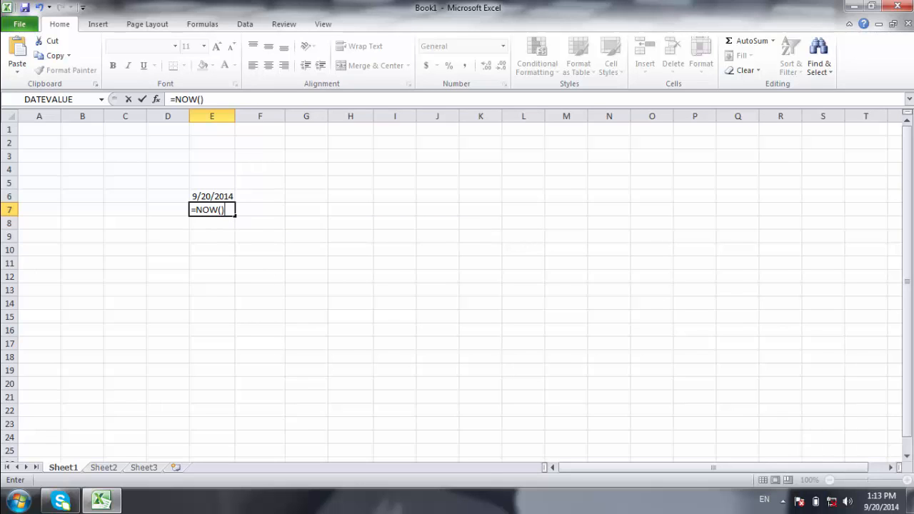
pyautogui.press('Return')
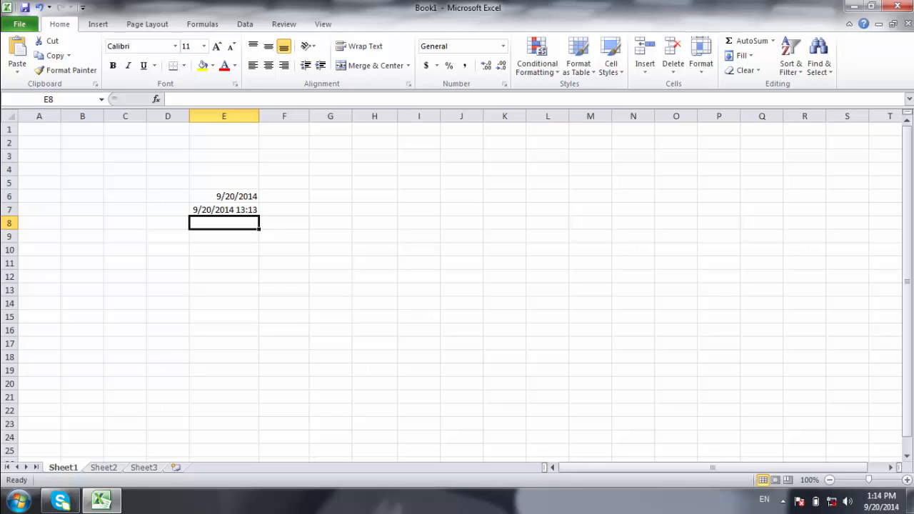
# - Clear the NOW formula from cell E7
pyautogui.click(226, 210)
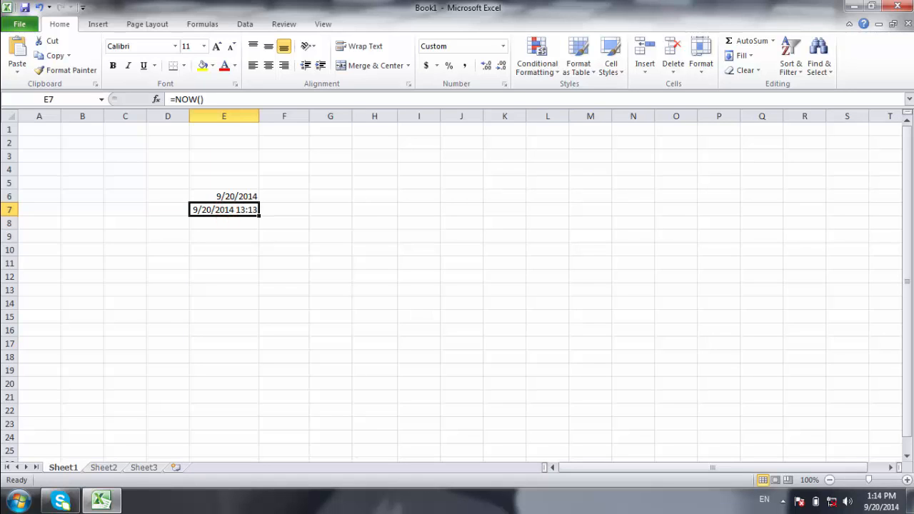
pyautogui.press('Delete')
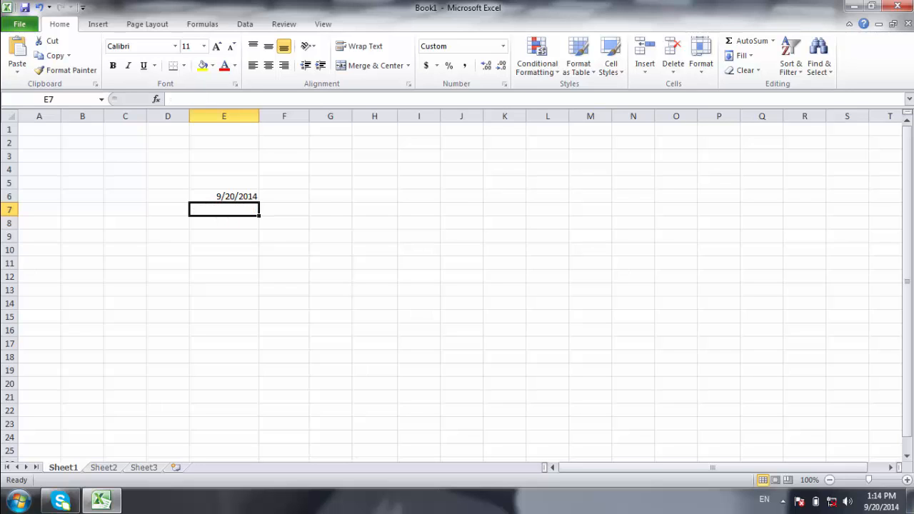
pyautogui.click(282, 195)
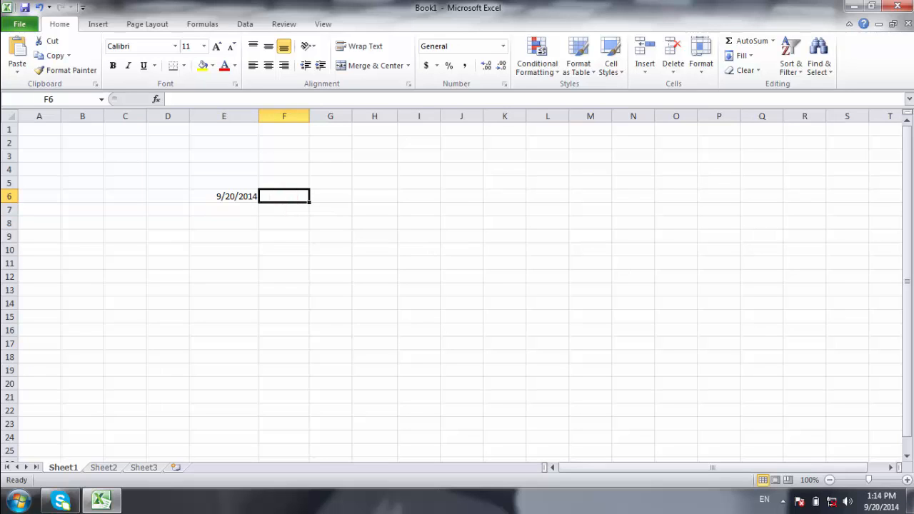
# - Enter the date 12/15/1995 in cell D6
pyautogui.click(168, 195)
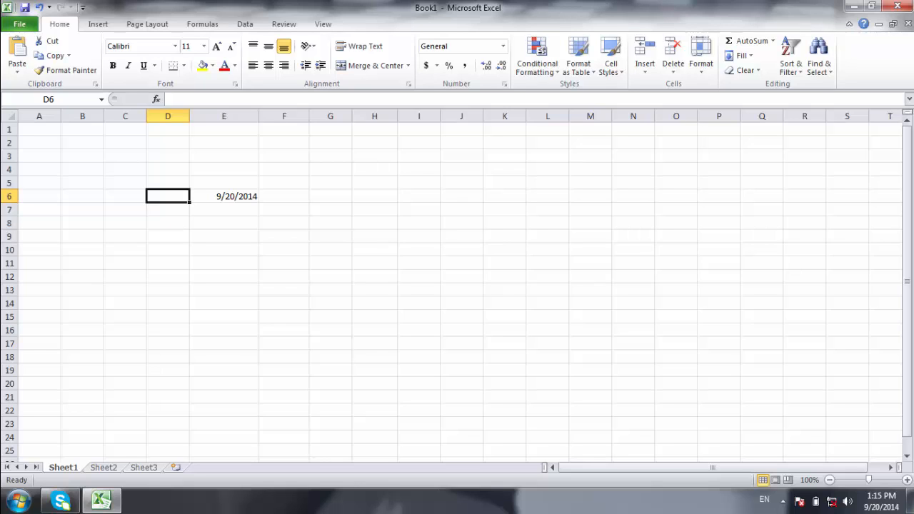
pyautogui.write('12')
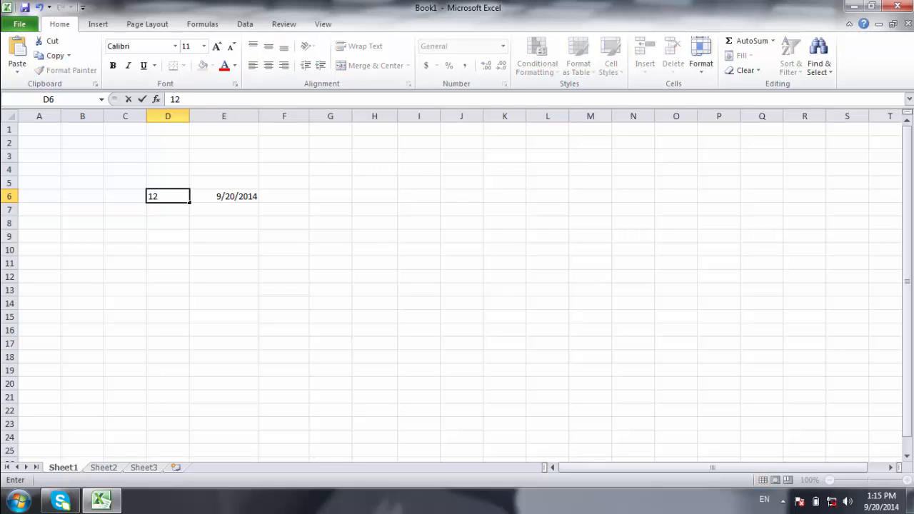
pyautogui.write('/15/1995')
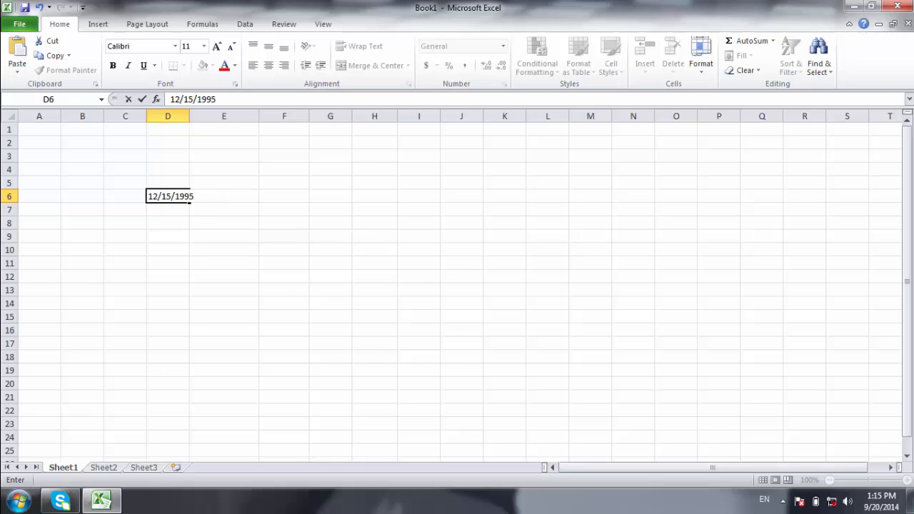
pyautogui.click(281, 194)
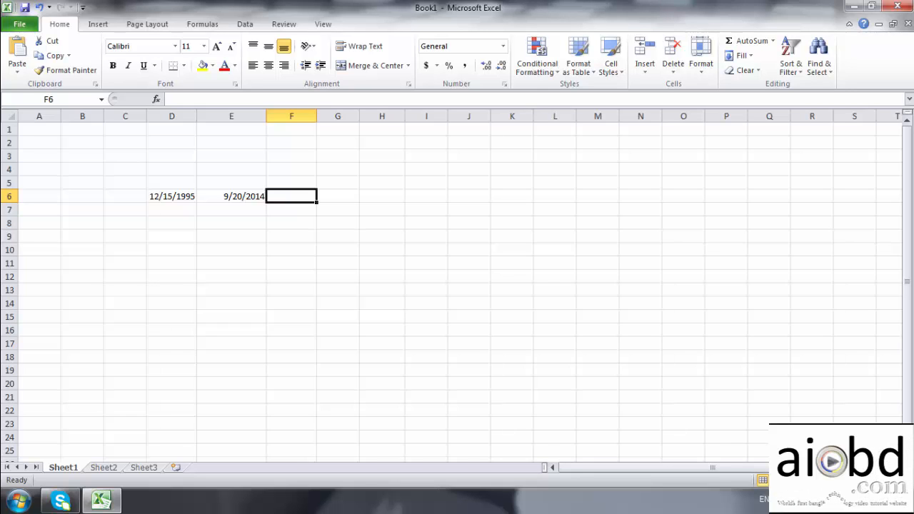
# - Calculate the full years between the two dates in cell F6 with =DATEDIF(D6,E6,"Y"), accepting the proposed formula correction
pyautogui.write('=')
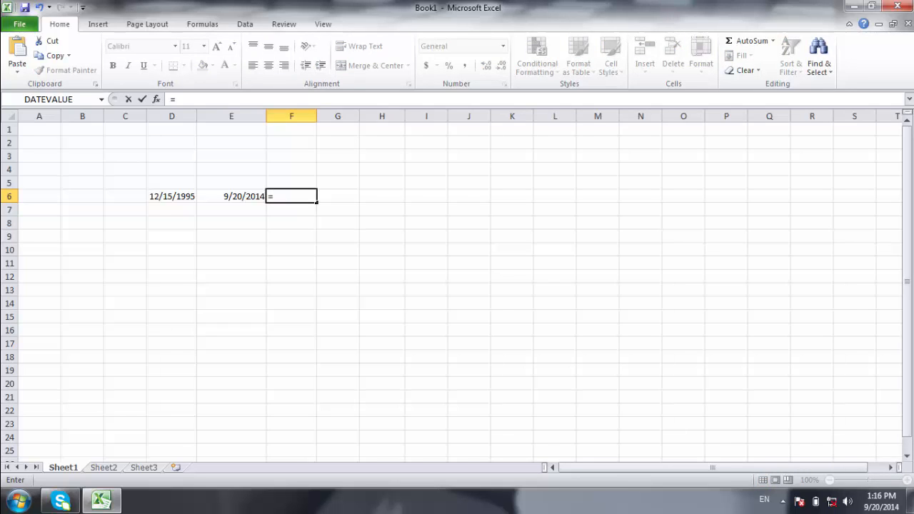
pyautogui.write('DAT')
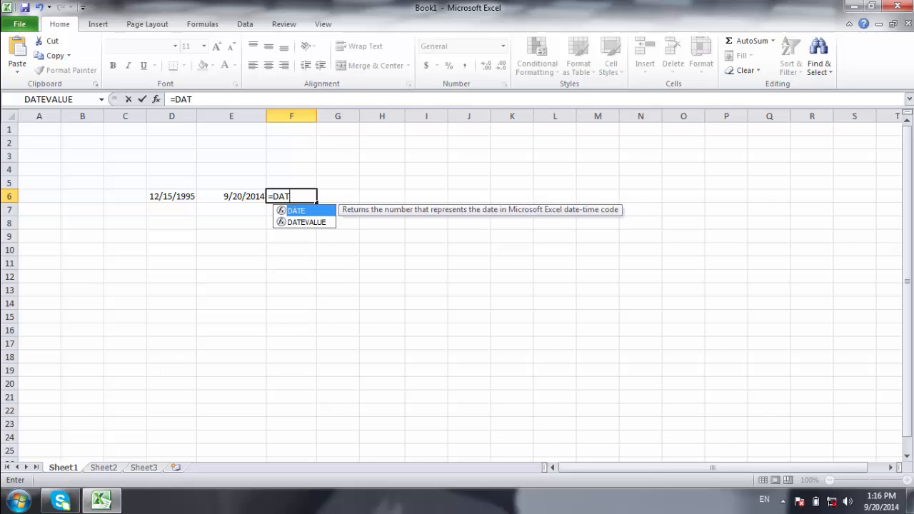
pyautogui.write('EDI')
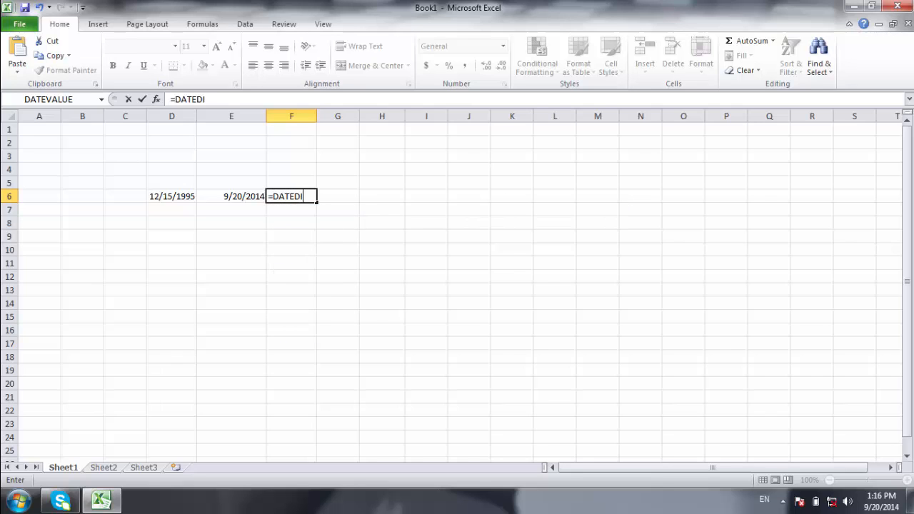
pyautogui.write('F(')
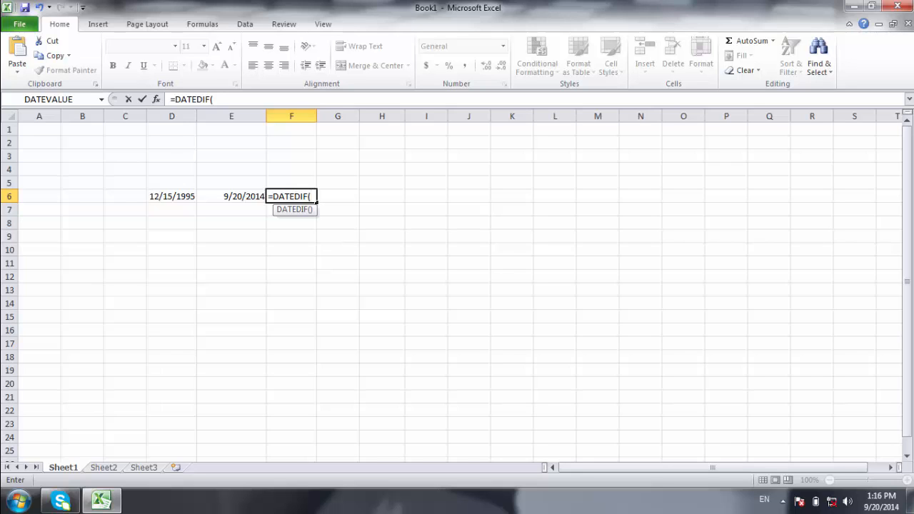
pyautogui.write('D6,E6')
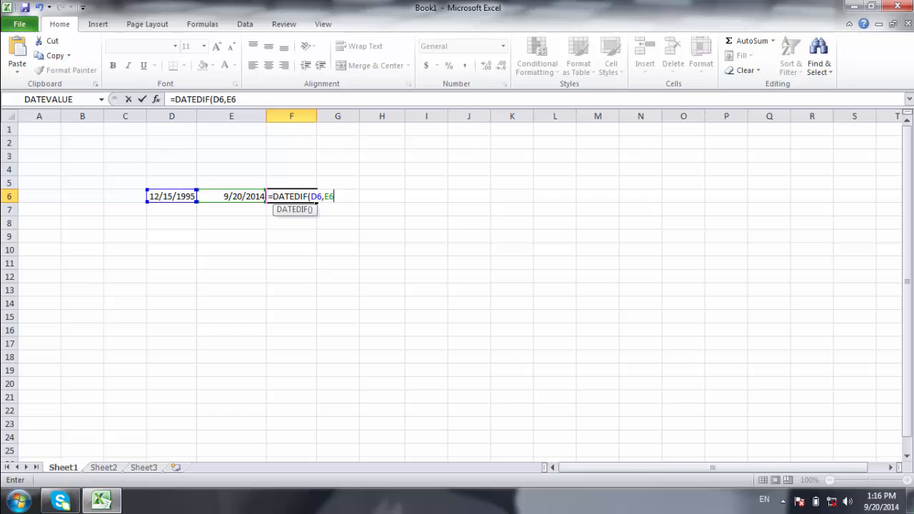
pyautogui.write(',')
pyautogui.write(')')
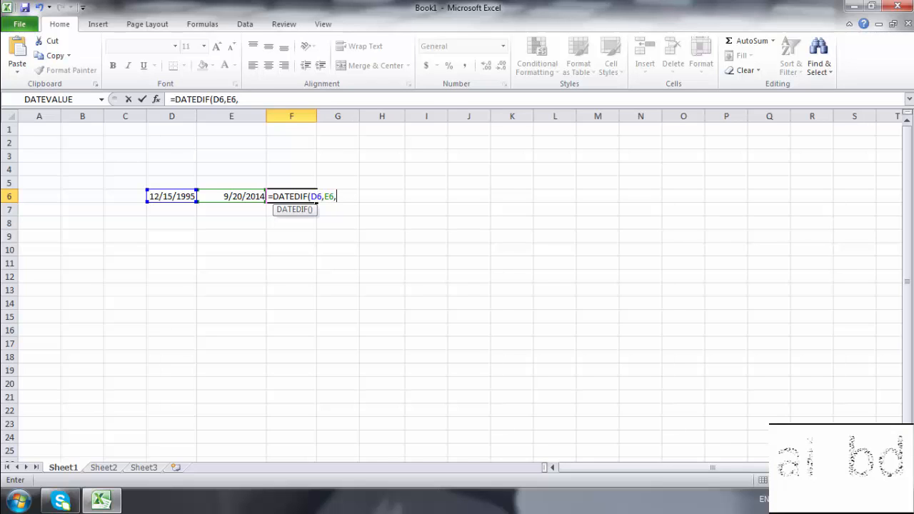
pyautogui.press('F2')
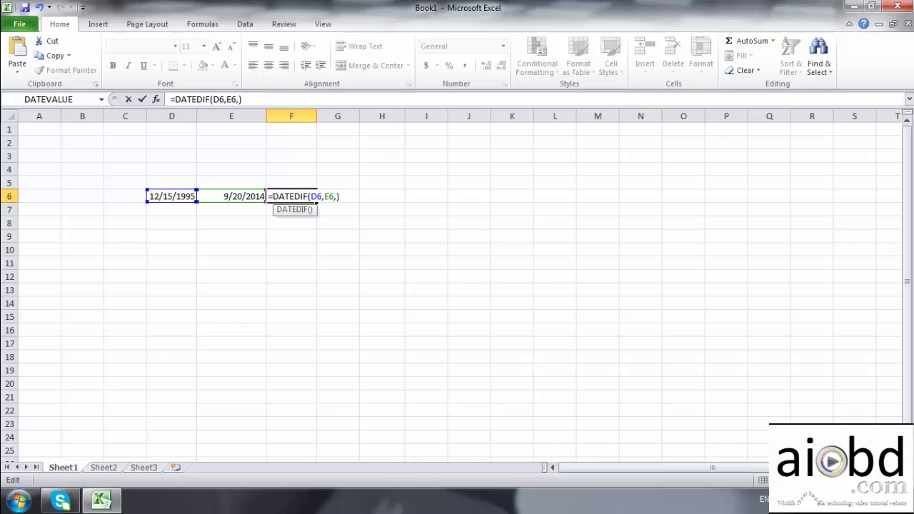
pyautogui.write('"y')
pyautogui.press('BackSpace')
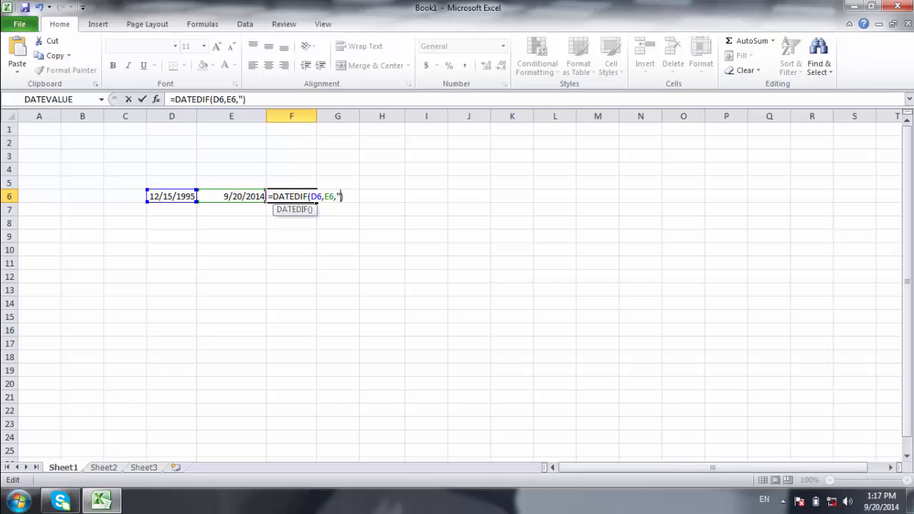
pyautogui.write('Y')
pyautogui.press('Return')
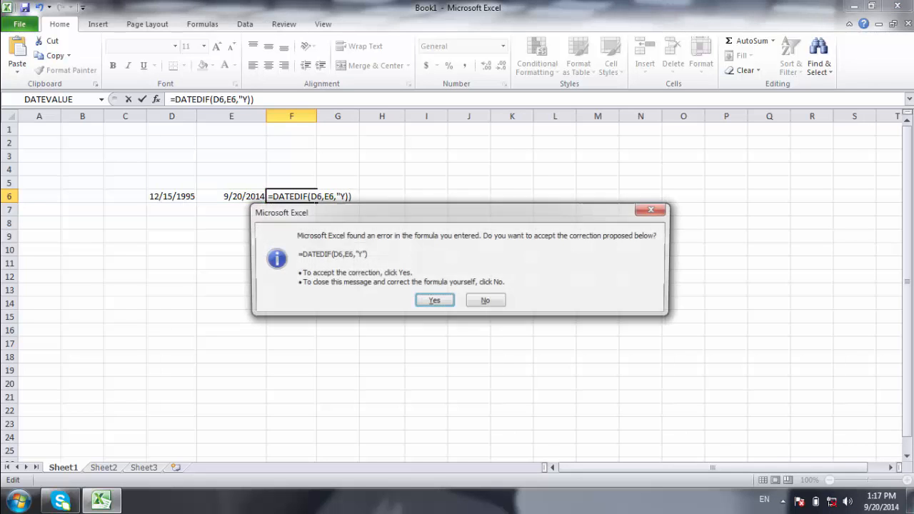
pyautogui.press('Return')
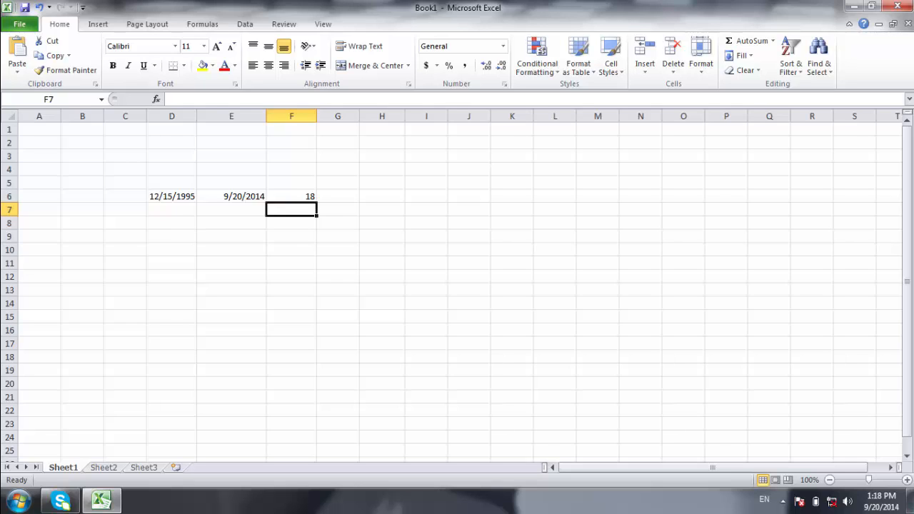
# - Calculate the full years from the date in D6 up to the current date in cell D9 with =DATEDIF(D6,TODAY(),"Y")
pyautogui.click(172, 236)
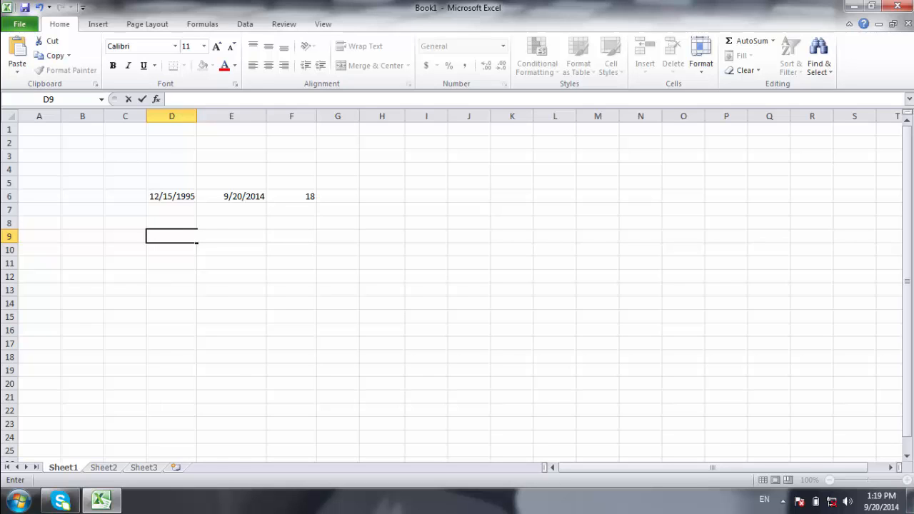
pyautogui.write('=DAT')
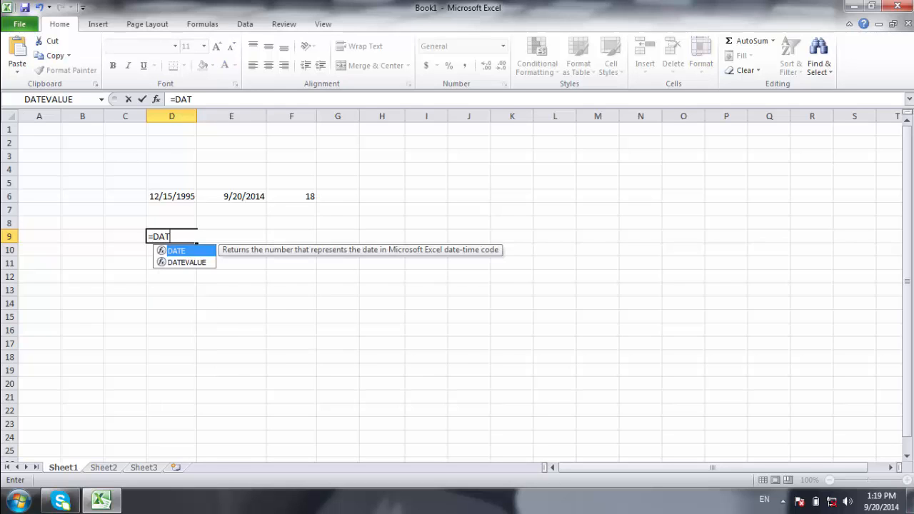
pyautogui.write('EDIF(')
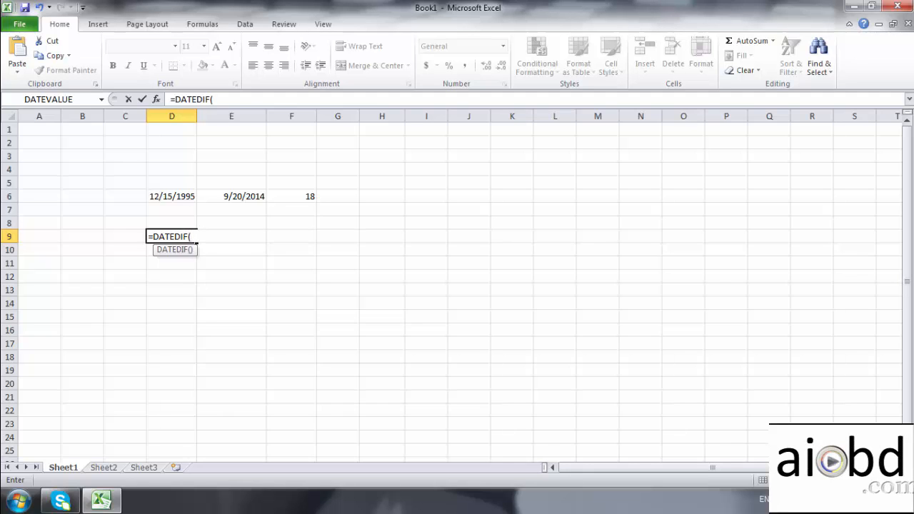
pyautogui.write('D6,')
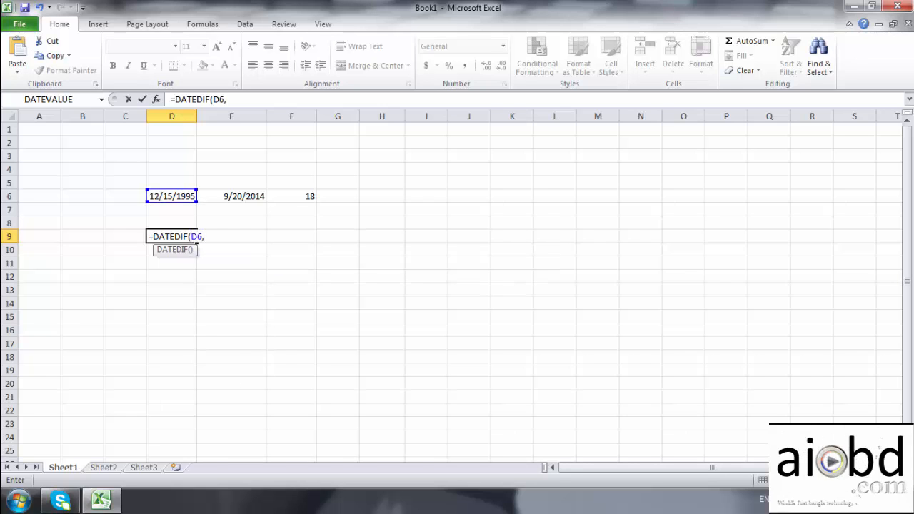
pyautogui.write('TODA')
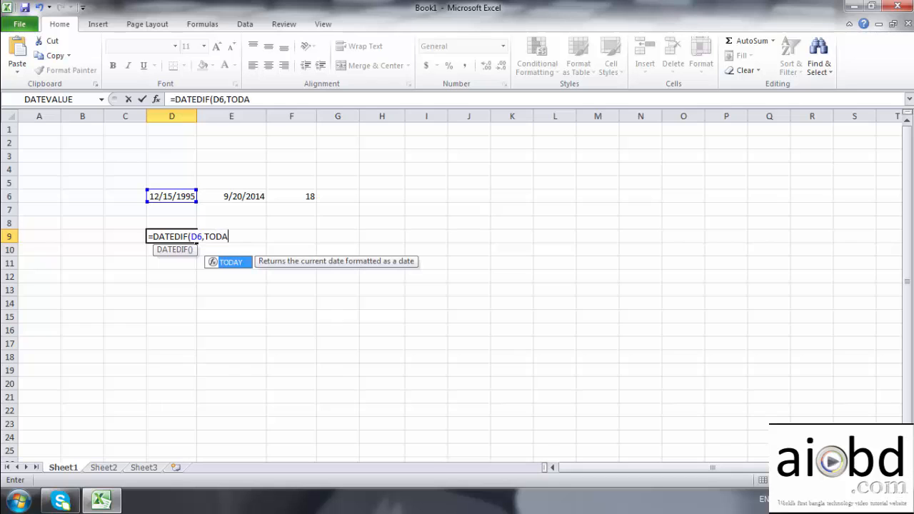
pyautogui.write('Y(')
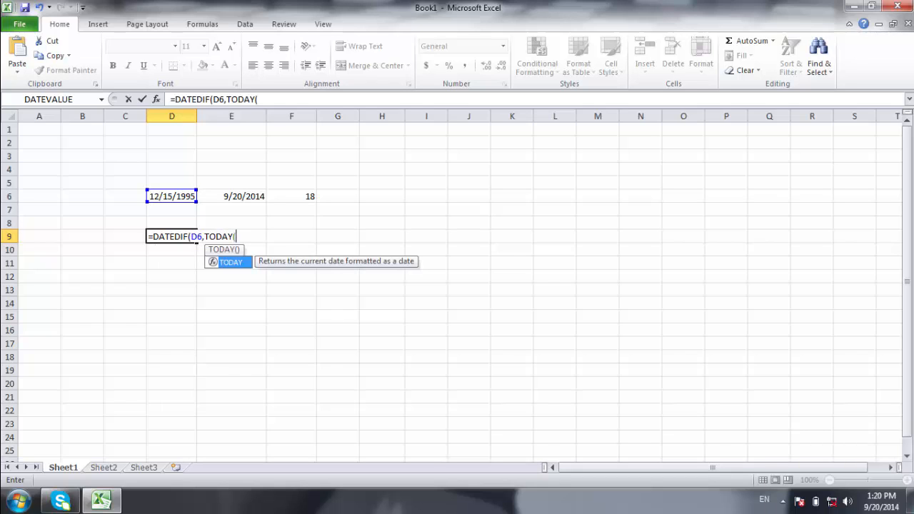
pyautogui.write('),')
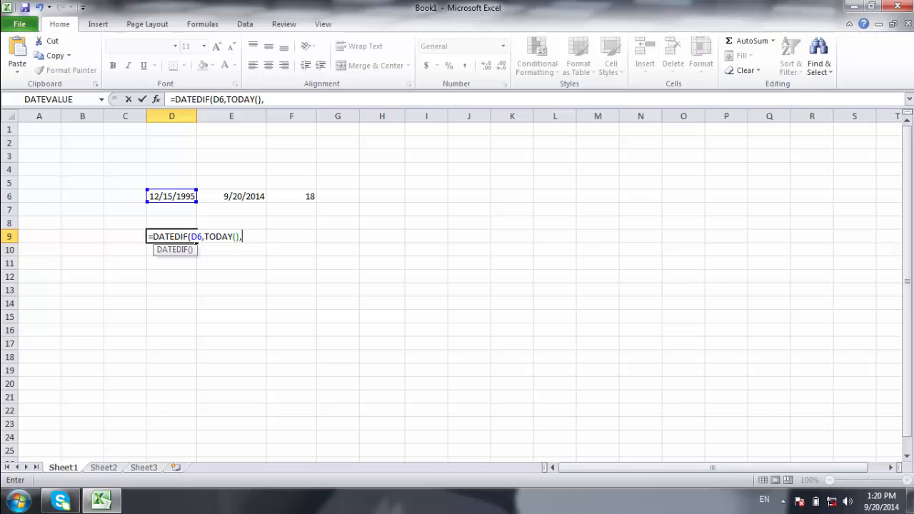
pyautogui.write('"Y")')
pyautogui.press('Return')
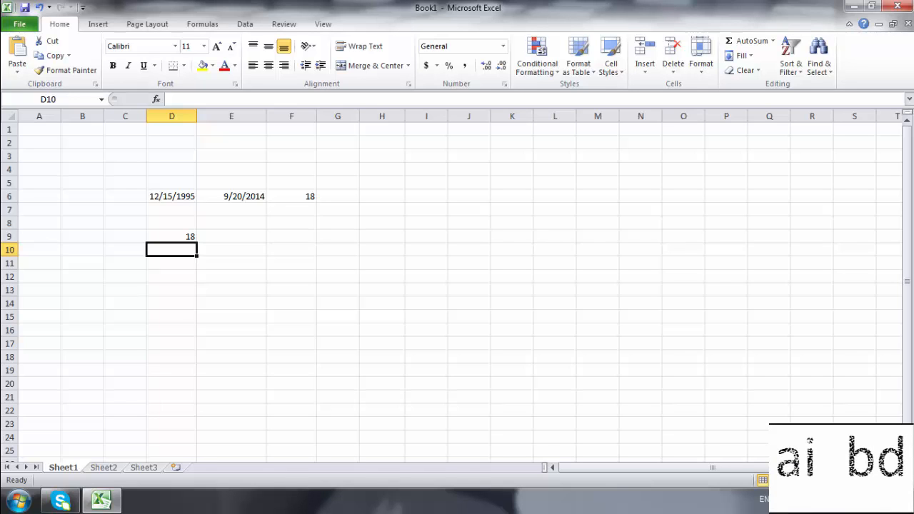
# - Calculate the remaining months beyond full years from D6 to the current date in cell D10 with =DATEDIF(D6,TODAY(),"YM")
pyautogui.write('=DA')
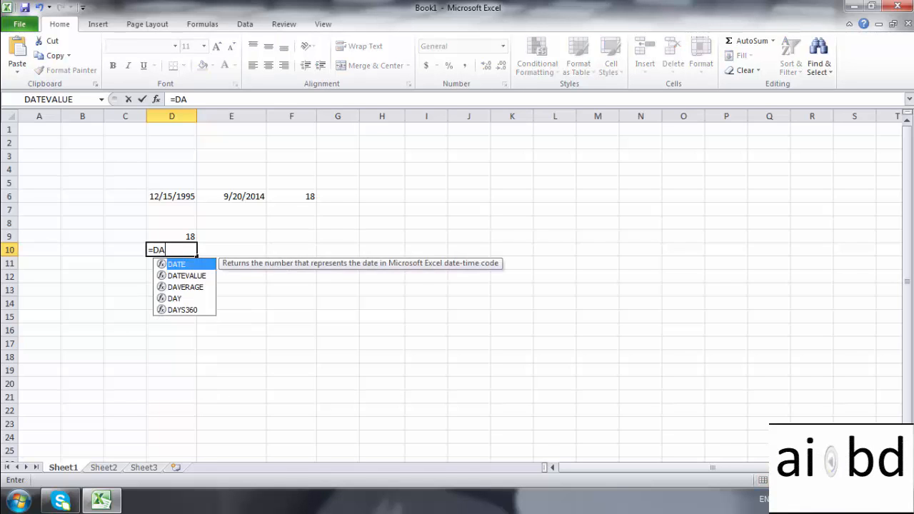
pyautogui.write('TEDIF')
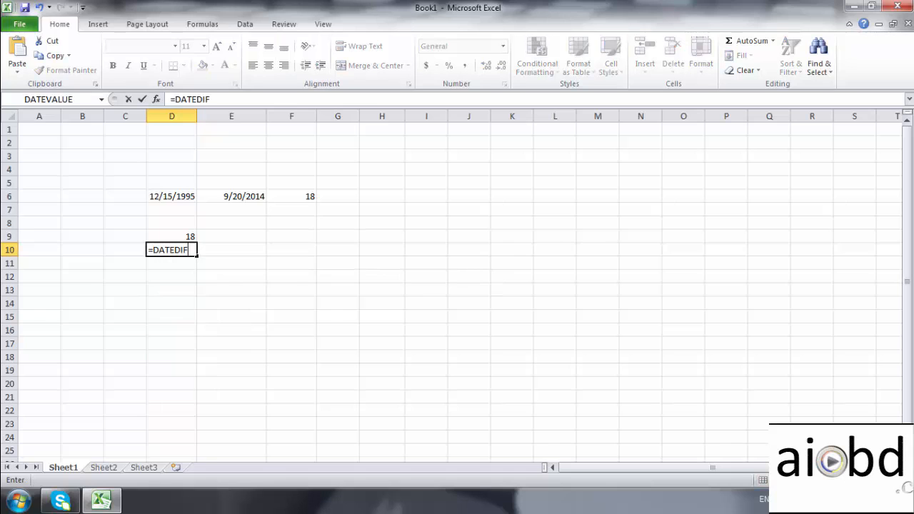
pyautogui.write('(')
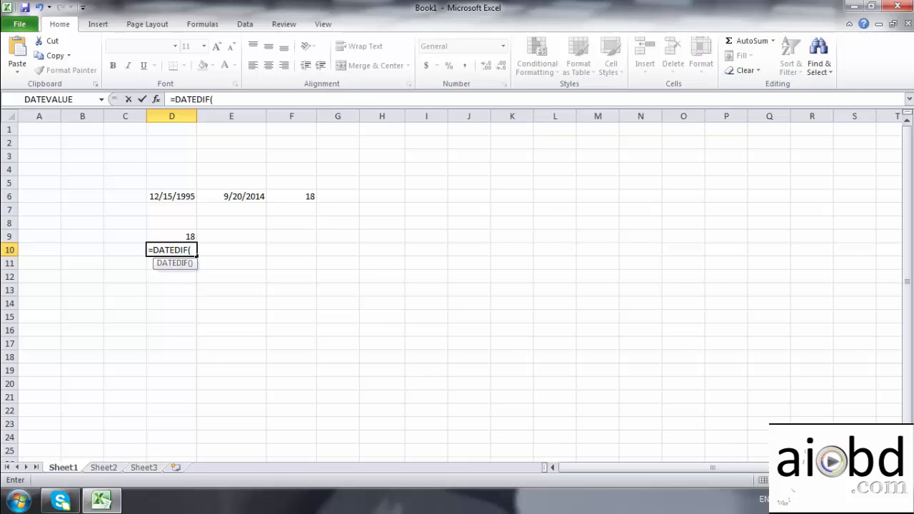
pyautogui.write('D6,')
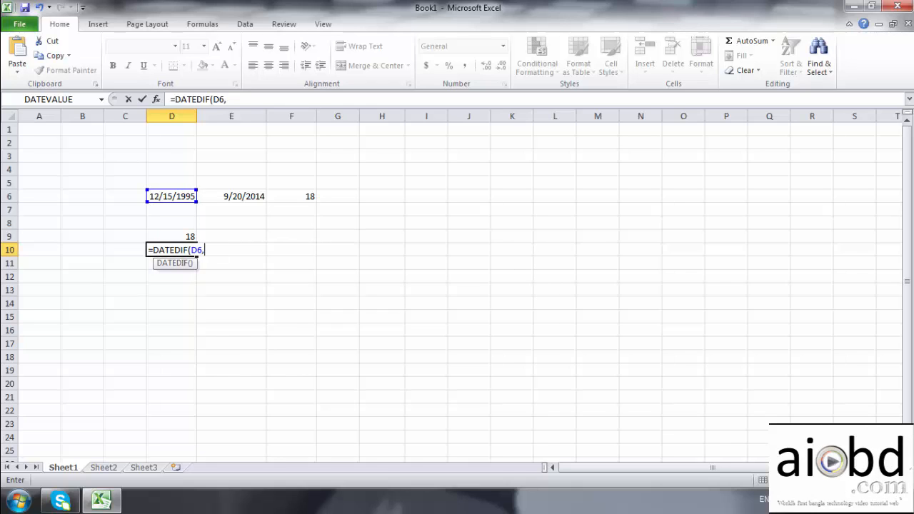
pyautogui.write('T')
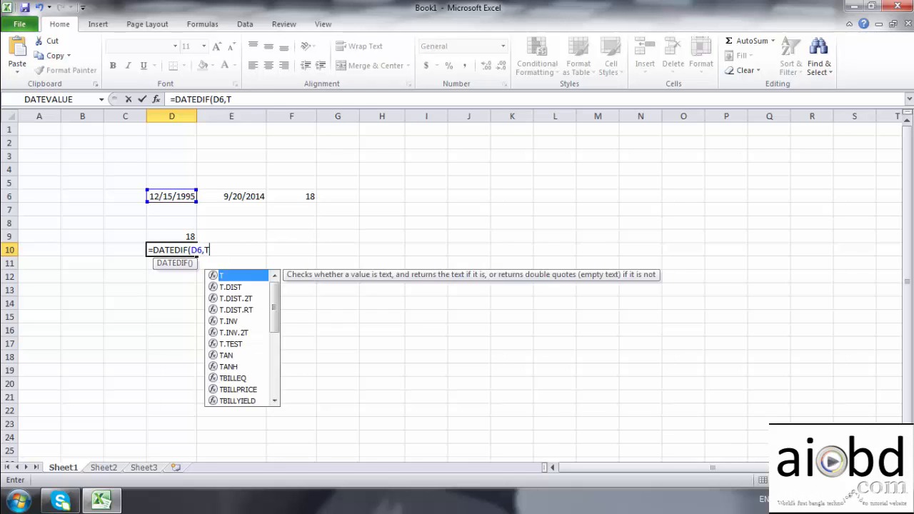
pyautogui.write('ODAY')
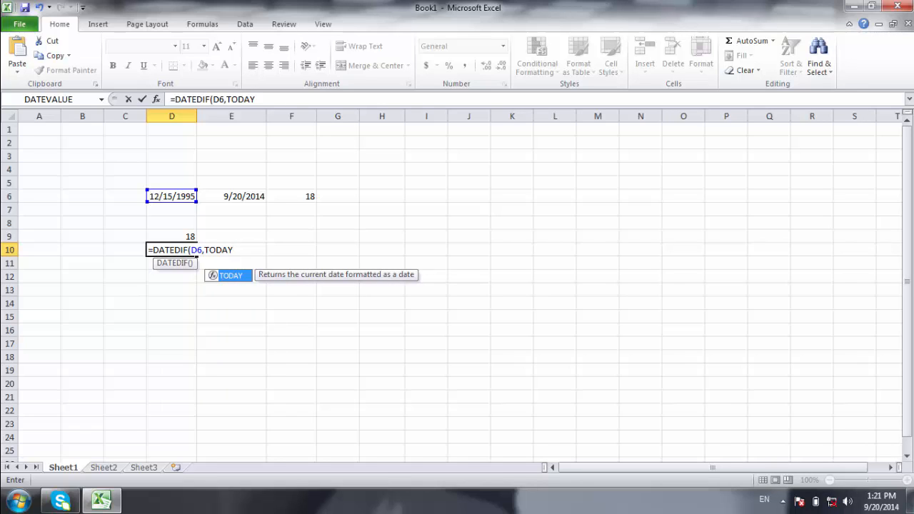
pyautogui.write('()')
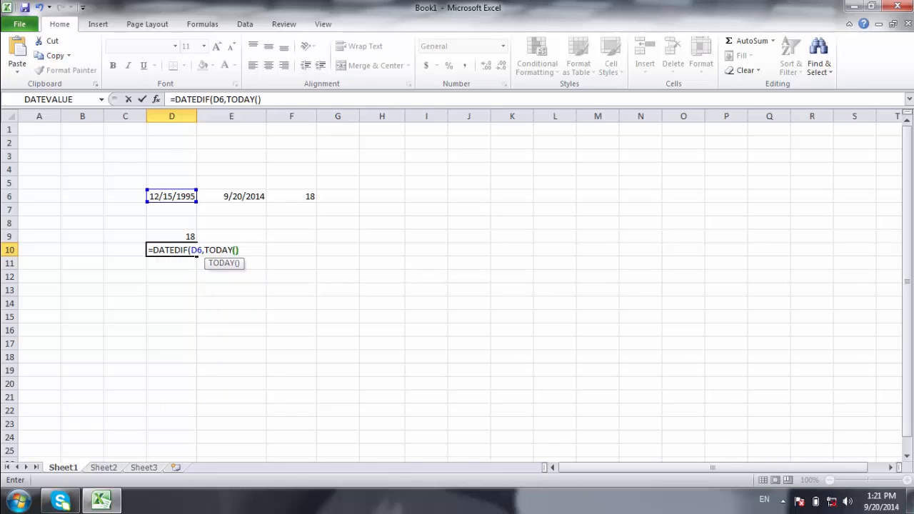
pyautogui.write(',')
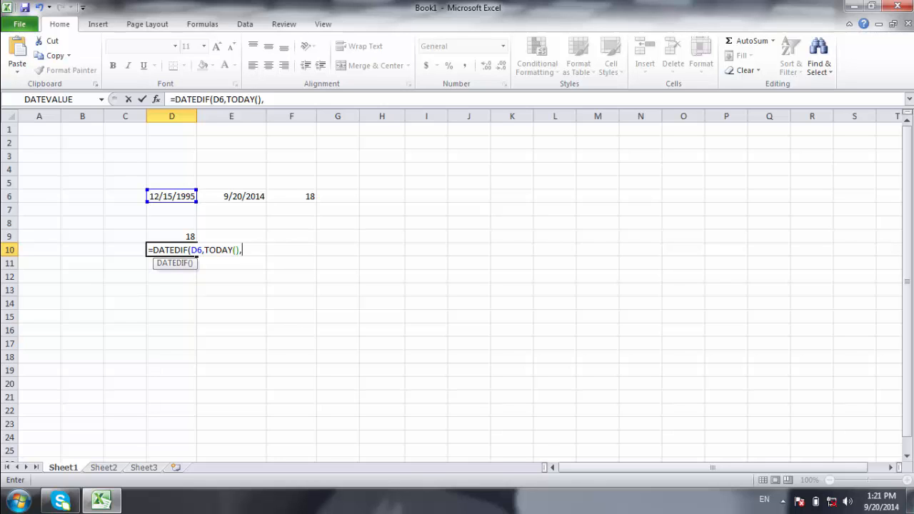
pyautogui.write('"UM")')
pyautogui.press('Left')
pyautogui.press('Left')
pyautogui.press('Left')
pyautogui.press('BackSpace')
pyautogui.write('Y')
pyautogui.press('Return')
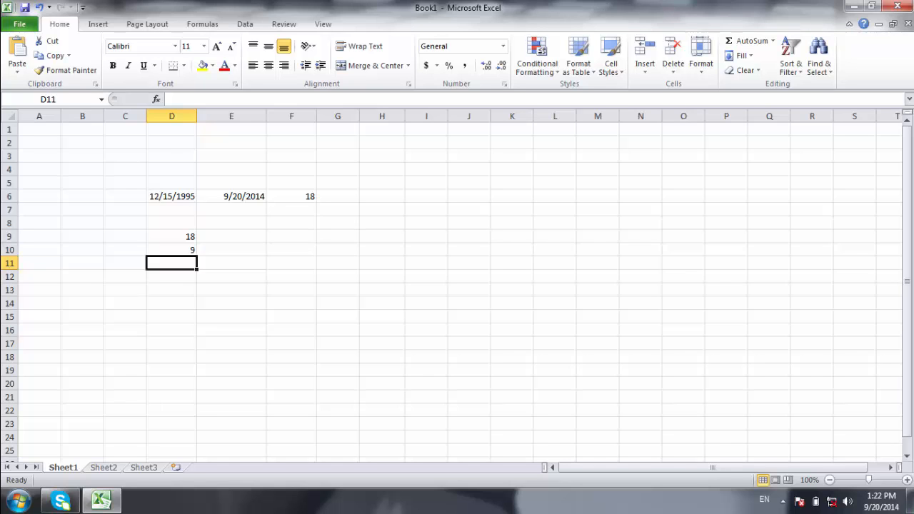
# - Calculate the remaining days beyond full months from D6 to the current date in cell D11 with =DATEDIF(D6,TODAY(),"md")
pyautogui.write('=')
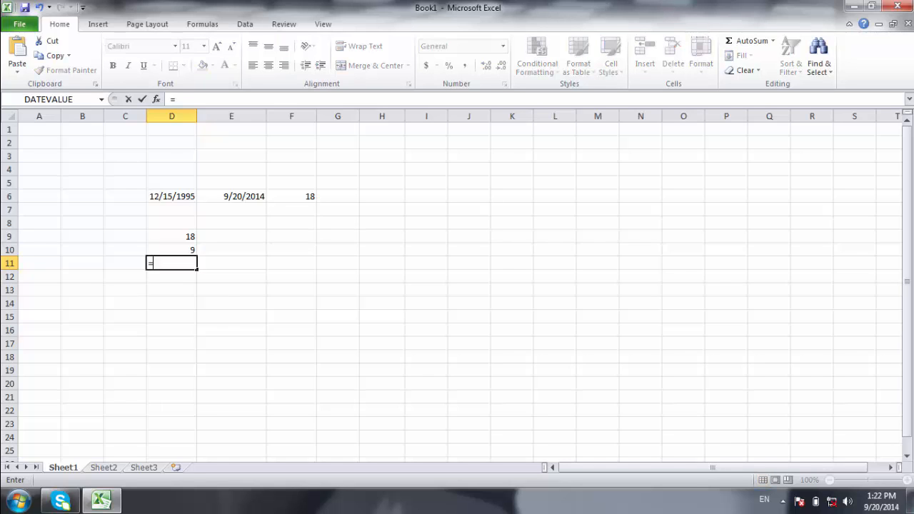
pyautogui.write('DATEDIF(')
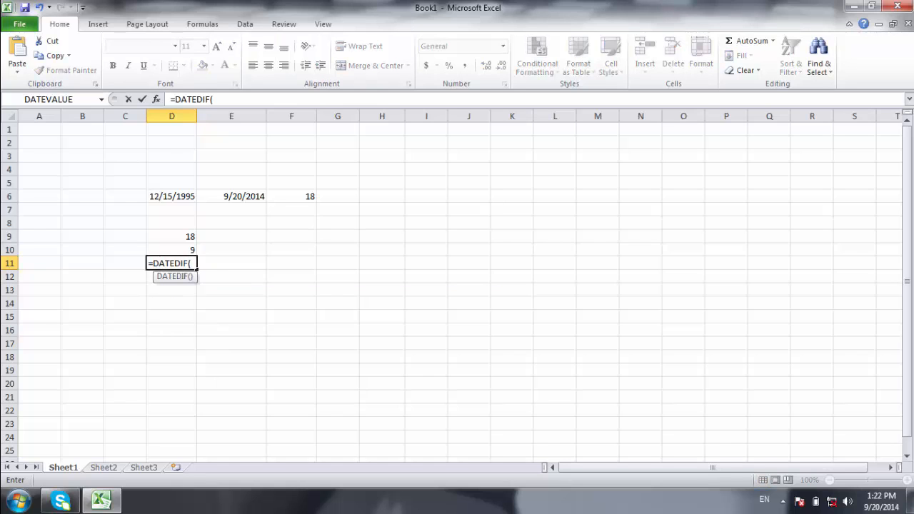
pyautogui.write('D6,')
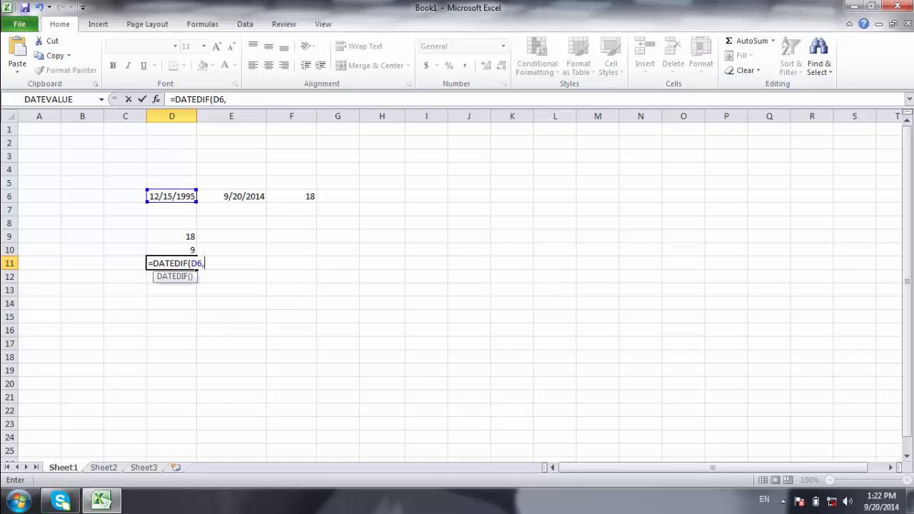
pyautogui.write('TODAY')
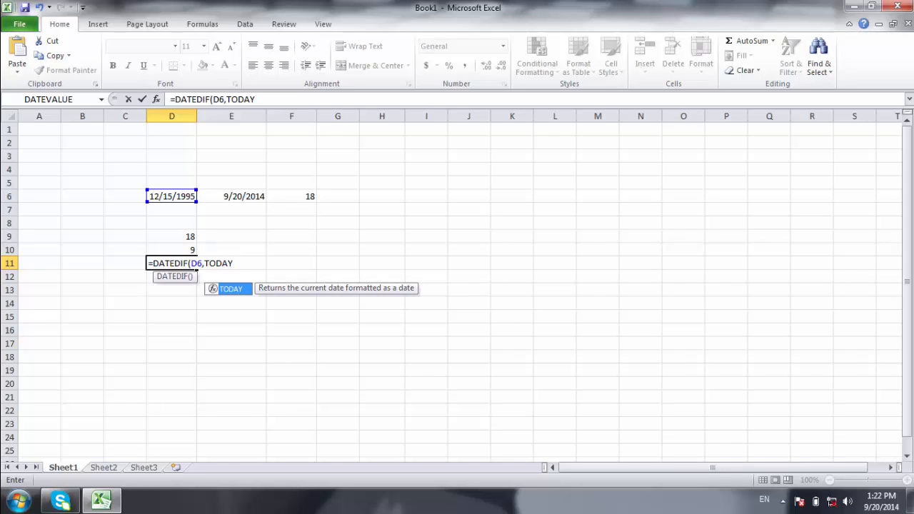
pyautogui.write('(),')
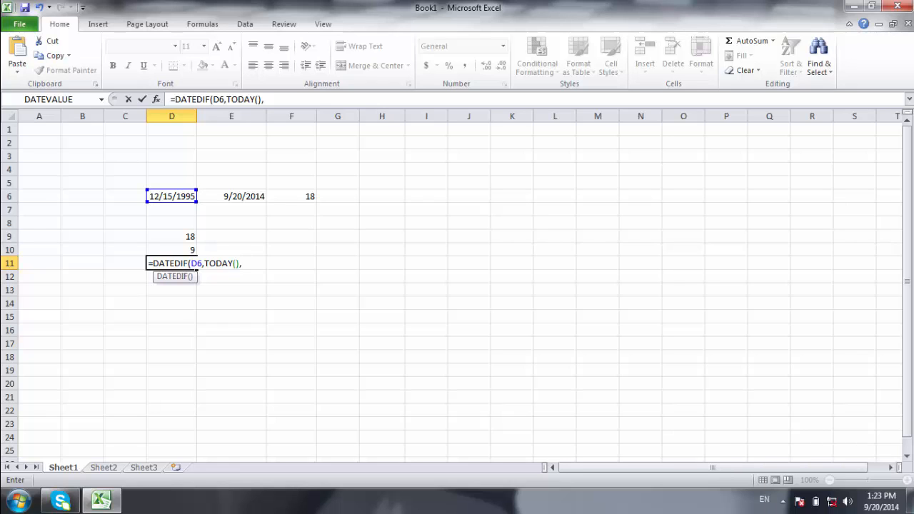
pyautogui.write('MD')
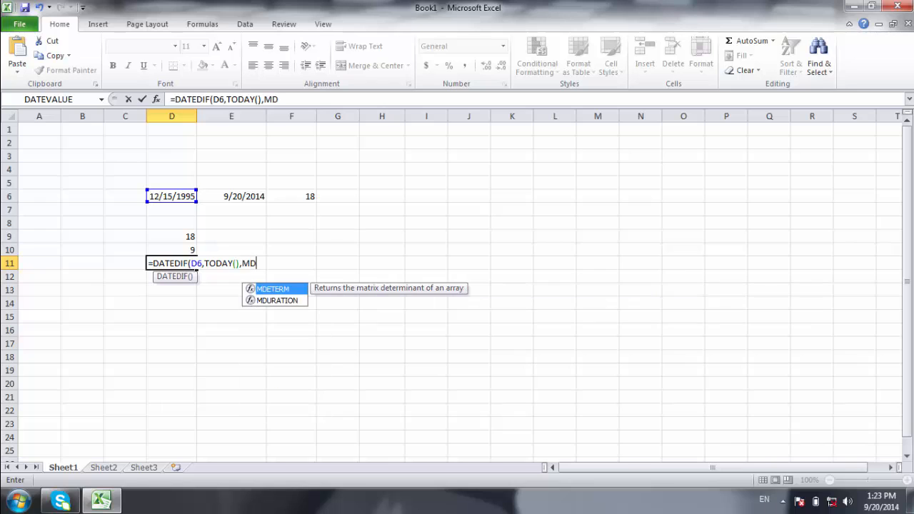
pyautogui.press('BackSpace')
pyautogui.press('BackSpace')
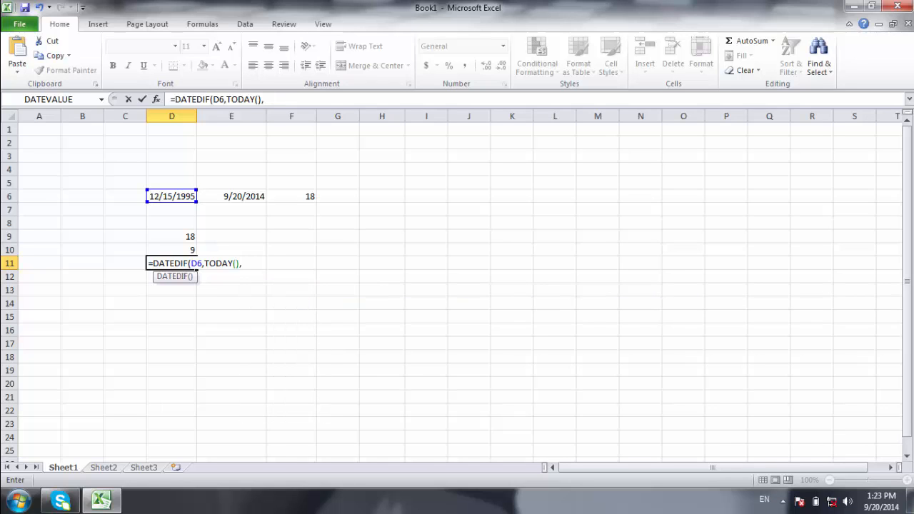
pyautogui.write('"md")')
pyautogui.press('Return')
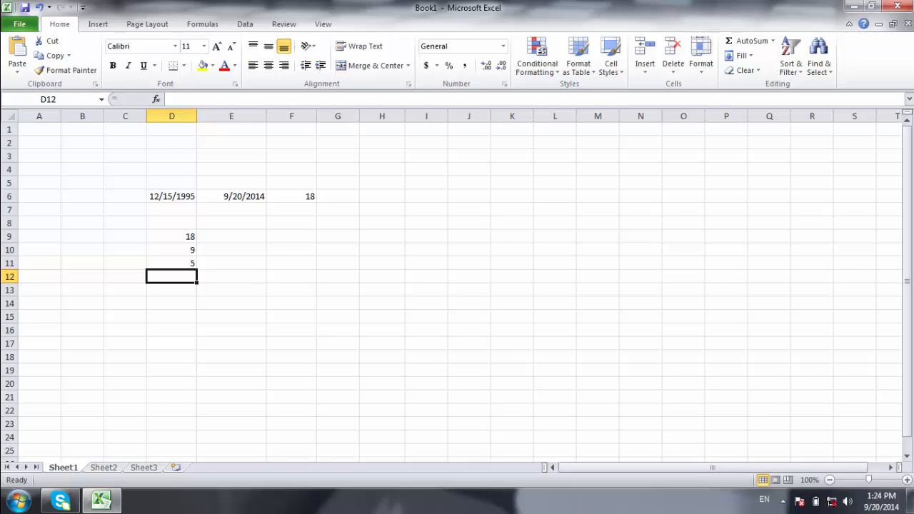
# - Extract the day of the month from the date in D6 into cell D12 with =DAY(D6)
pyautogui.write('=day')
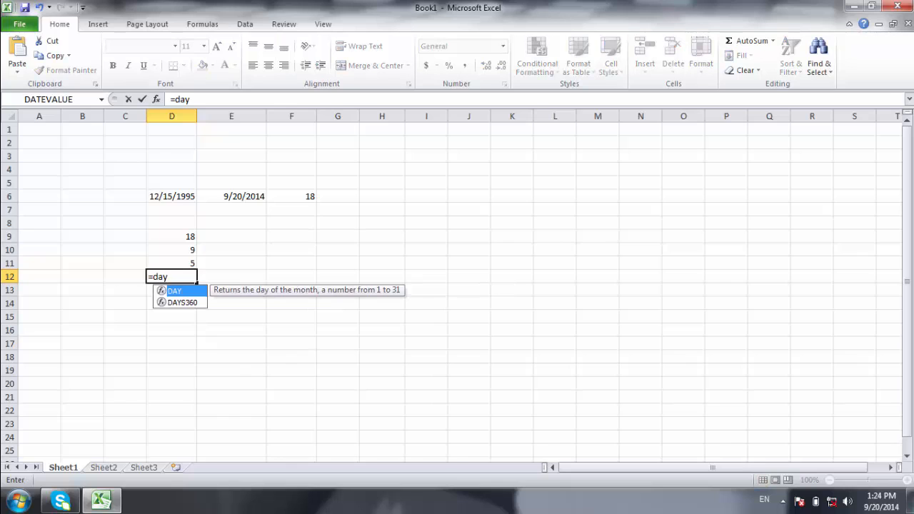
pyautogui.write('(')
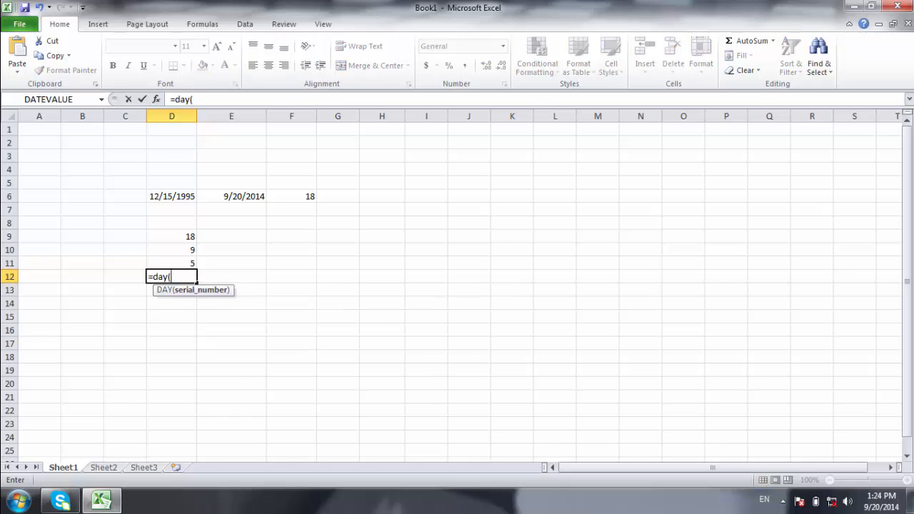
pyautogui.write('d')
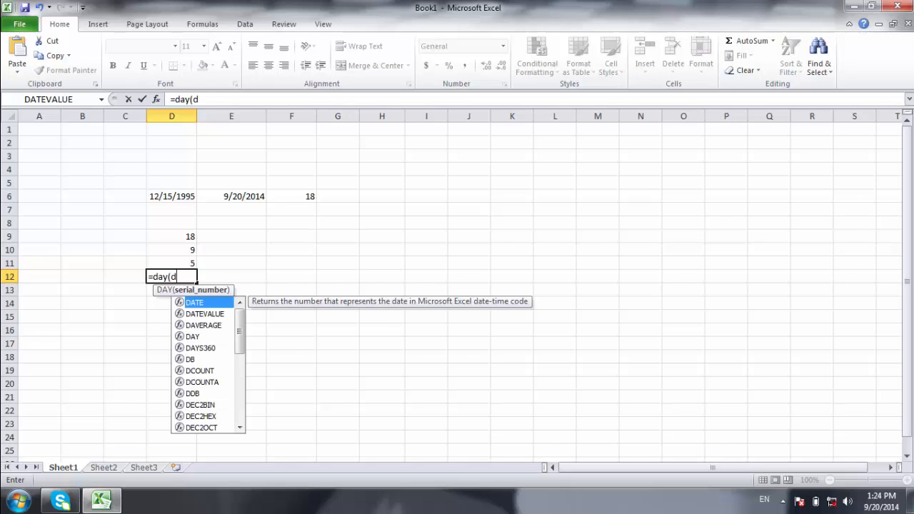
pyautogui.write('6)')
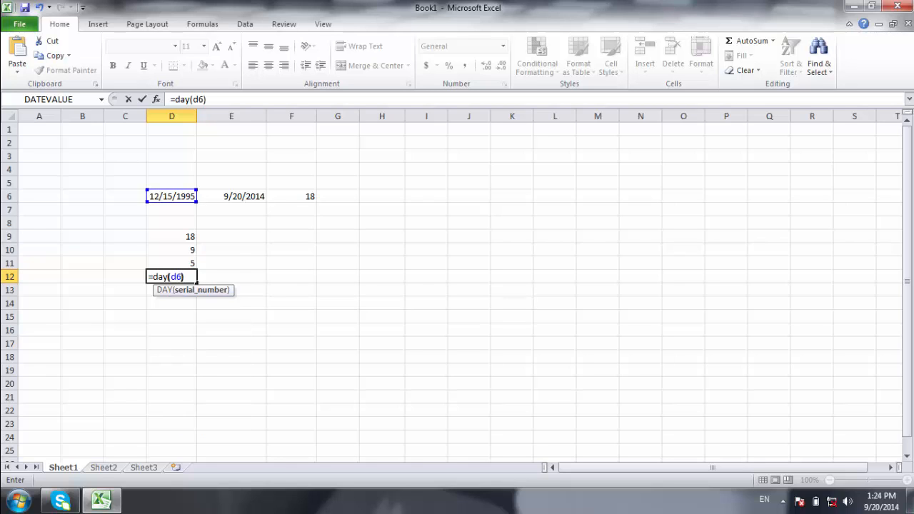
pyautogui.press('Return')
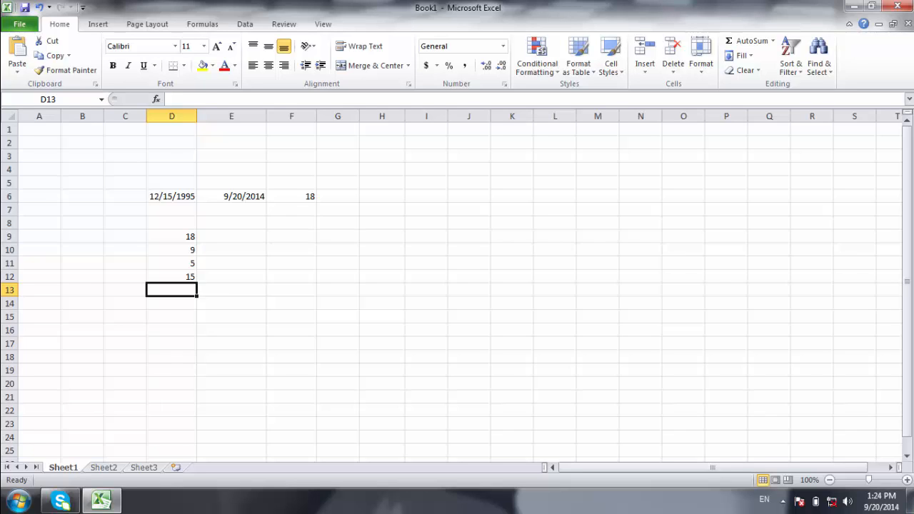
# - Apply the custom number format dddd to cell D12 to display its value as a full weekday name
pyautogui.click(165, 275)
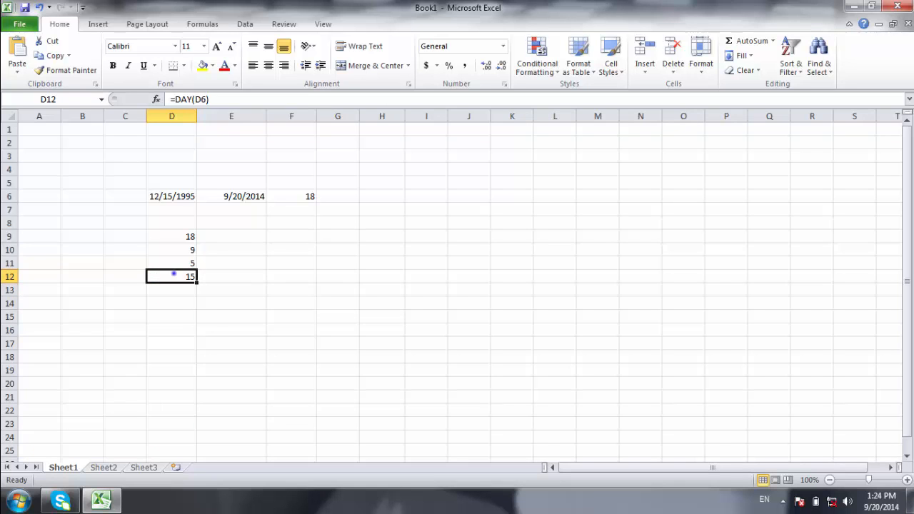
pyautogui.rightClick(174, 274)
pyautogui.click(219, 221)
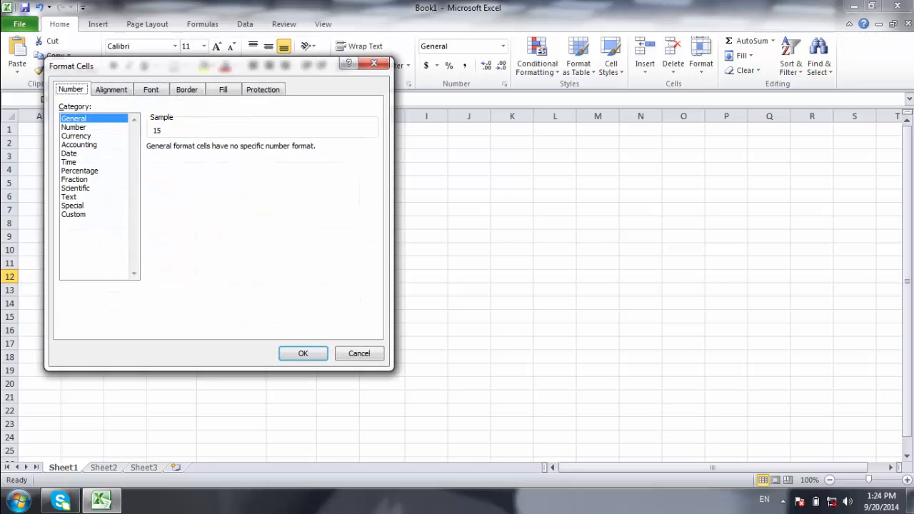
pyautogui.click(73, 214)
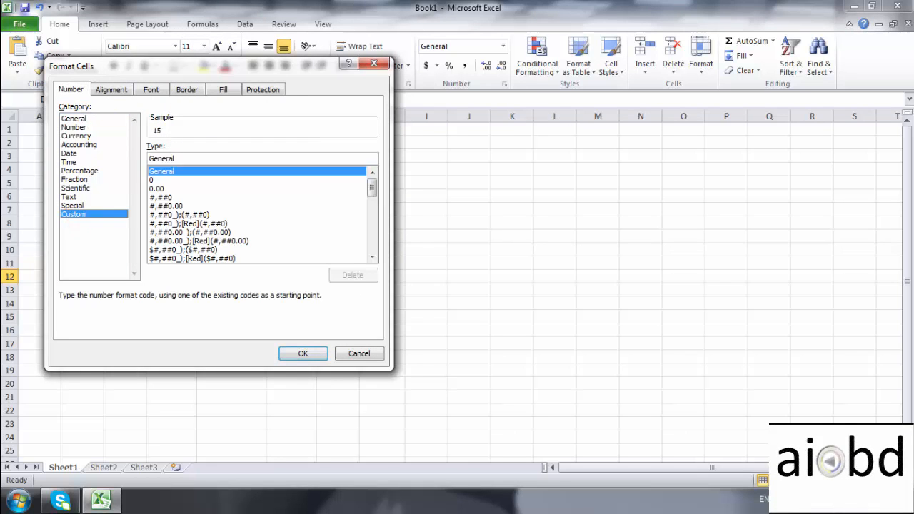
pyautogui.click(179, 157)
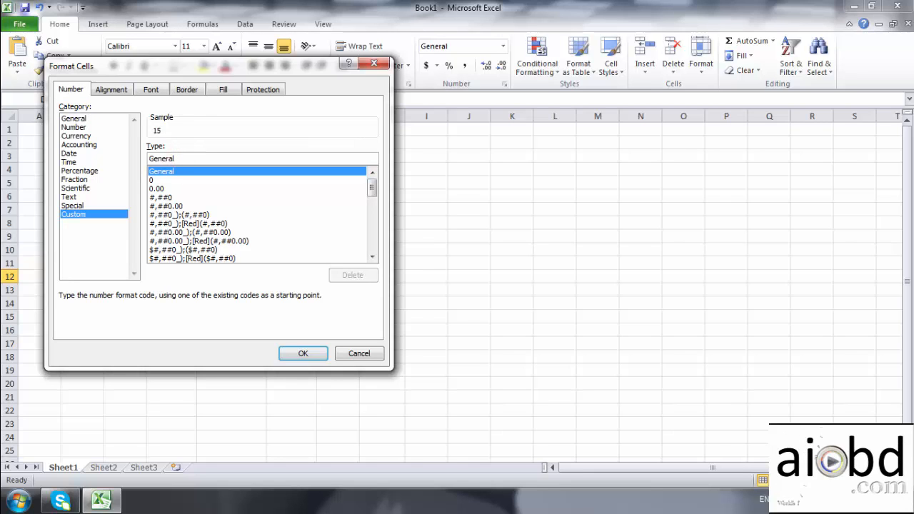
pyautogui.press('BackSpace')
pyautogui.press('BackSpace')
pyautogui.press('BackSpace')
pyautogui.press('BackSpace')
pyautogui.press('BackSpace')
pyautogui.press('BackSpace')
pyautogui.press('BackSpace')
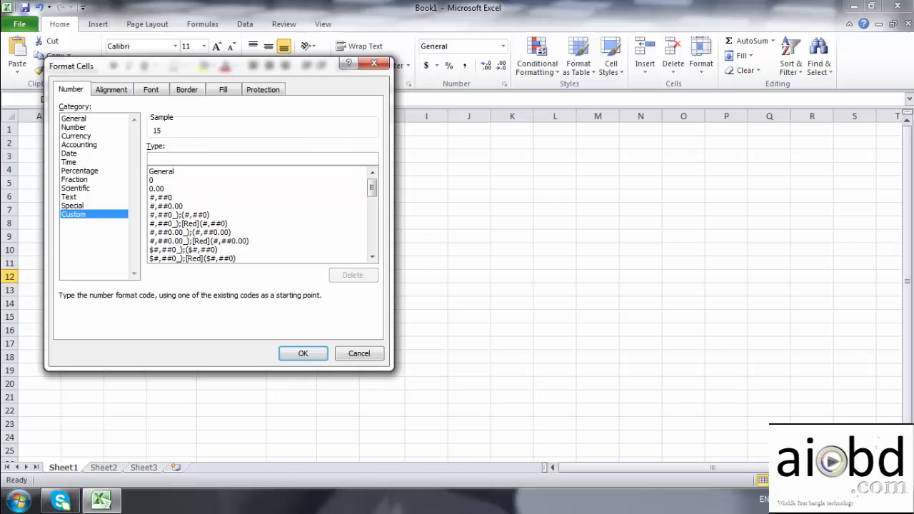
pyautogui.write('d')
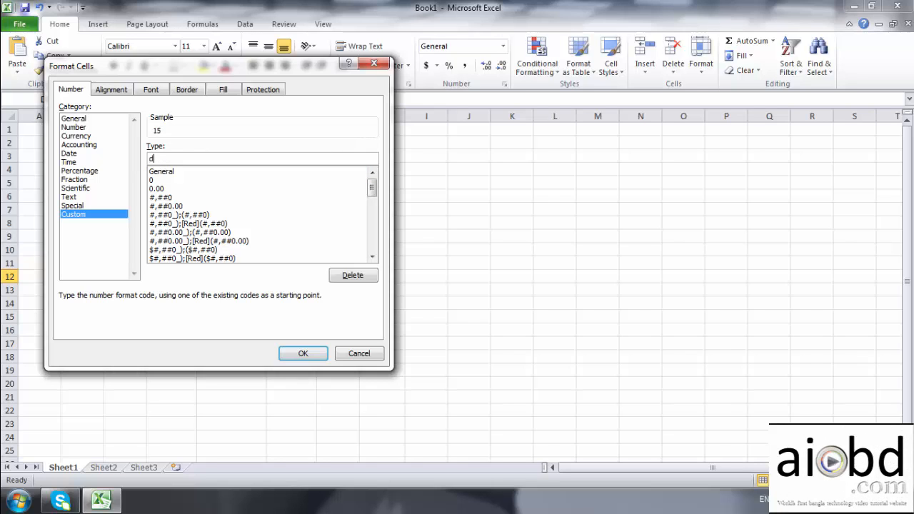
pyautogui.write('dd')
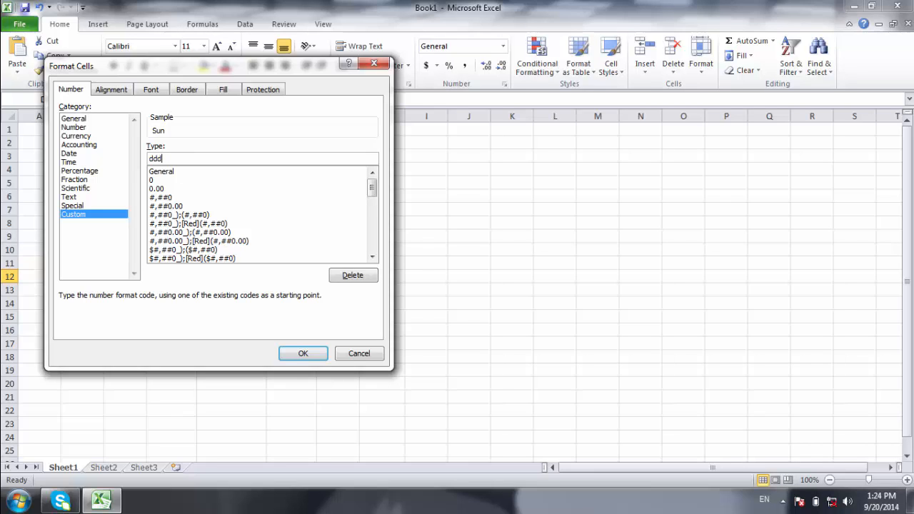
pyautogui.write('d')
pyautogui.click(303, 353)
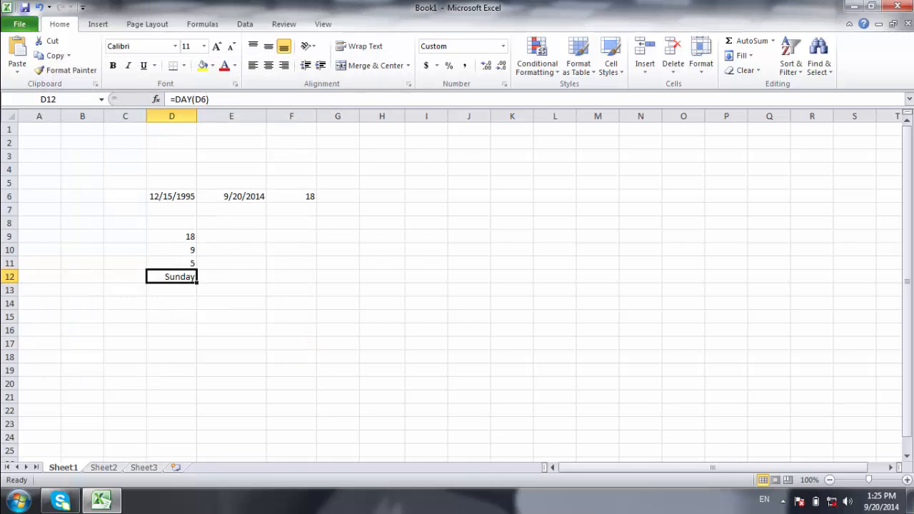